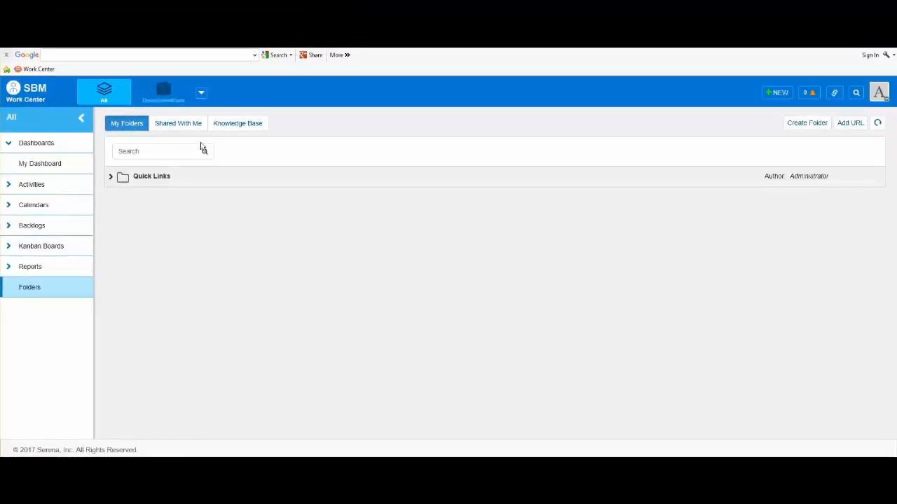
- Start a new item in DemoSubmitForm Project from the DemoSubmitForm application
click(181, 89)
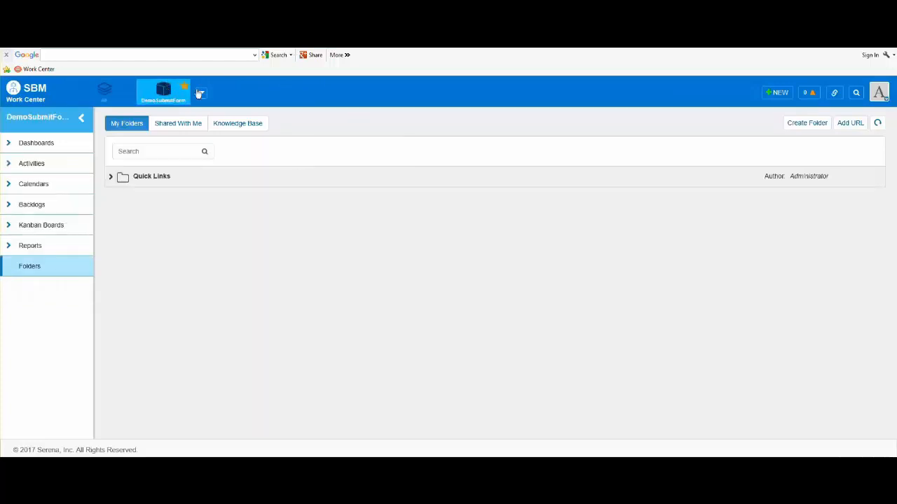
click(780, 95)
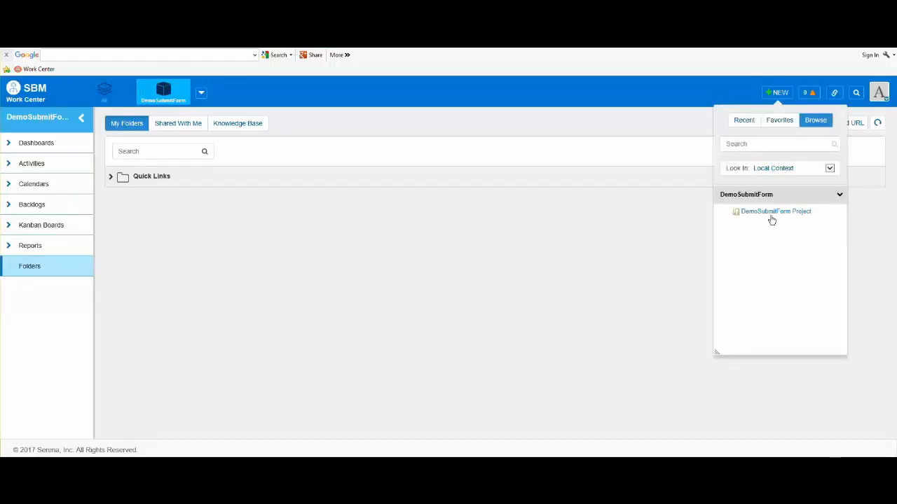
click(771, 215)
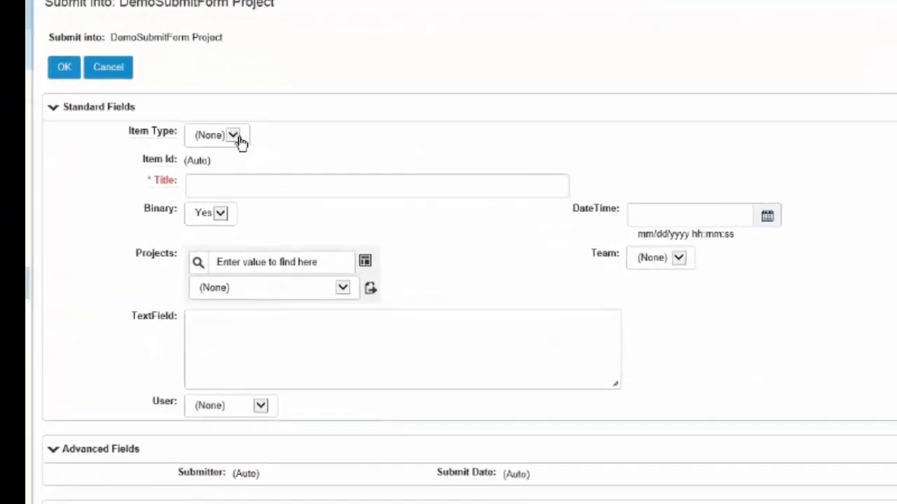
- Set the new item's Item Type to TypeB and enter "DEMO:" as its title
click(238, 142)
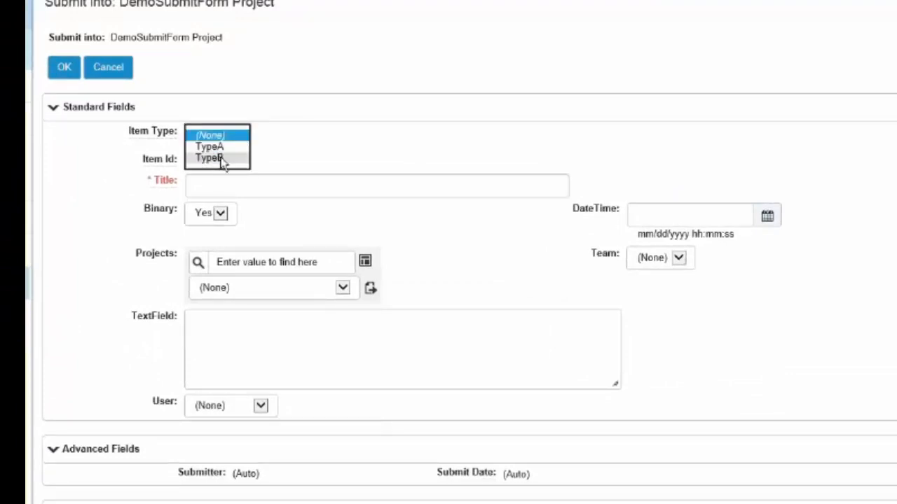
click(218, 143)
click(219, 187)
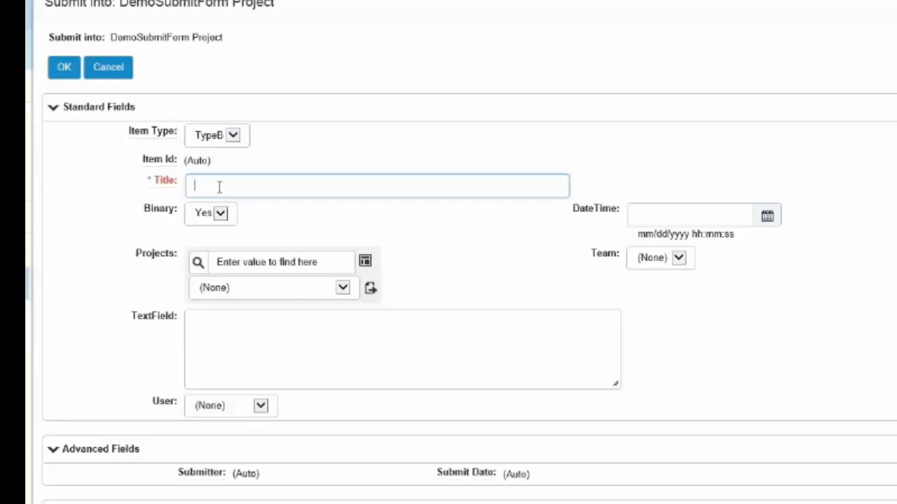
text(DEM)
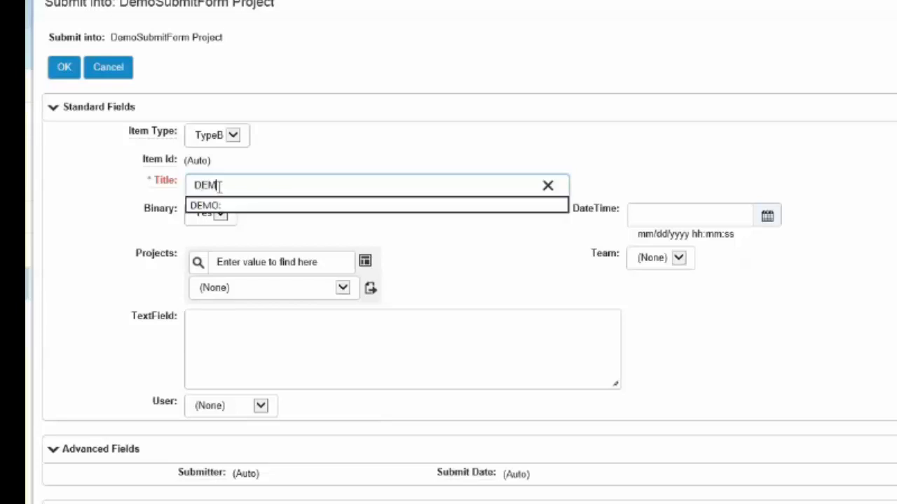
text(O:)
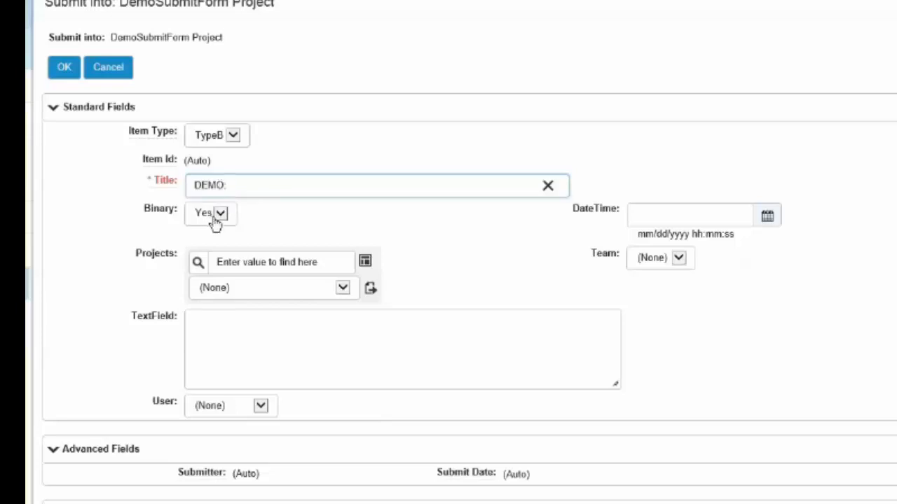
- Set Binary to No and enter "now" as the DateTime value
click(216, 217)
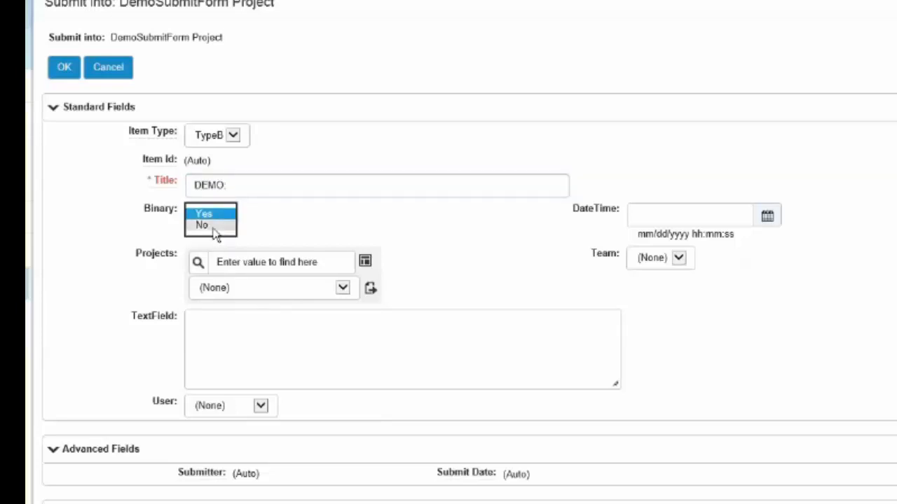
click(214, 227)
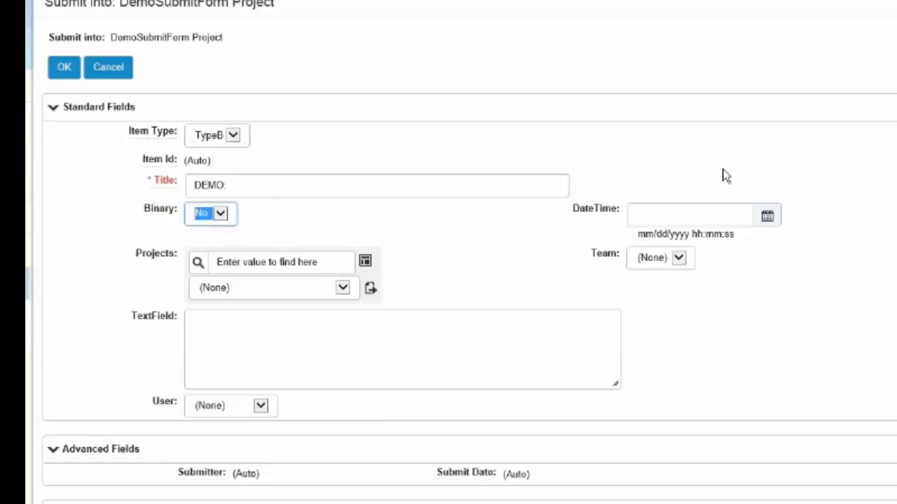
click(686, 214)
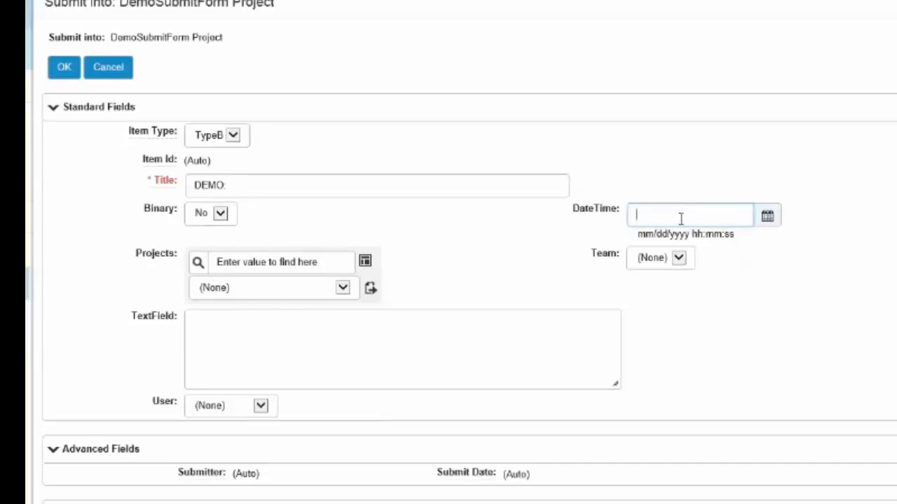
text(now)
- Look up the available projects and choose Project 3 for the Projects field
click(197, 263)
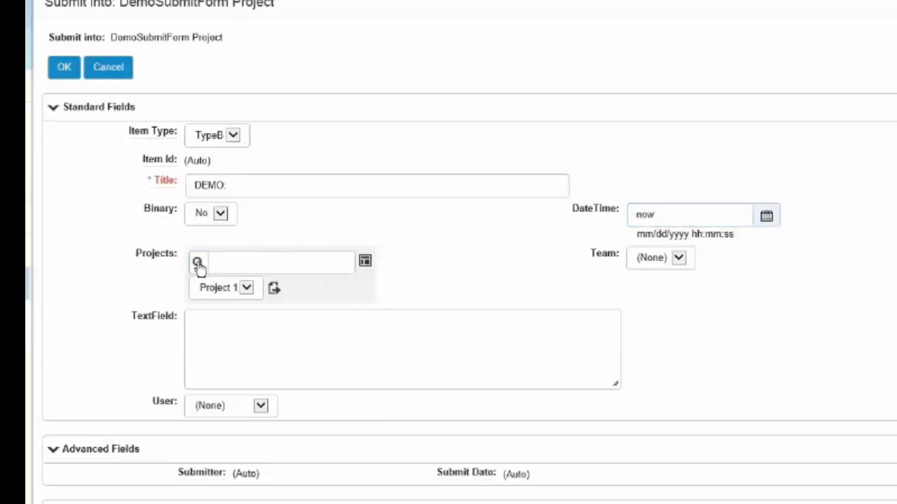
click(246, 288)
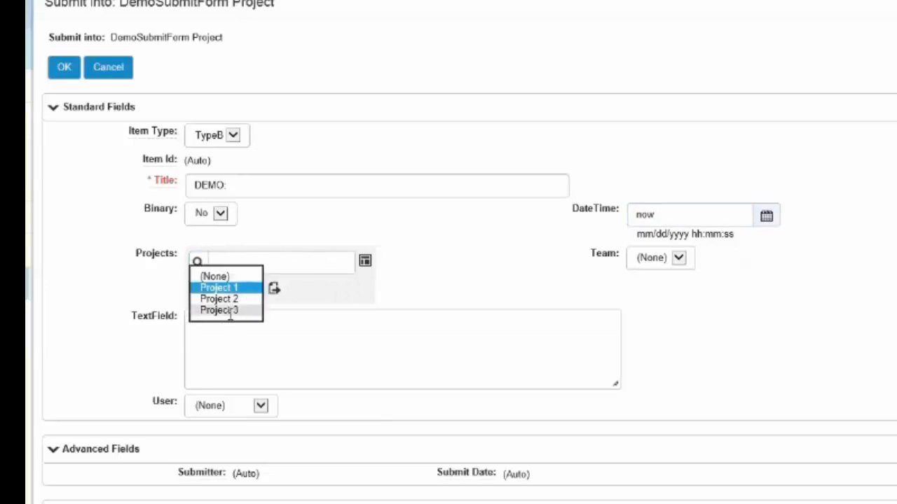
click(231, 310)
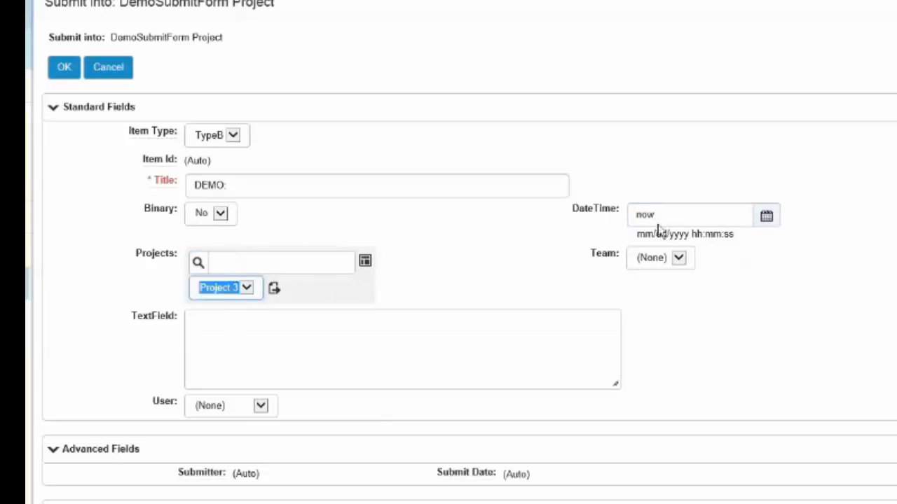
- Assign the item to Team 3 and set the User field to Administrator
click(678, 259)
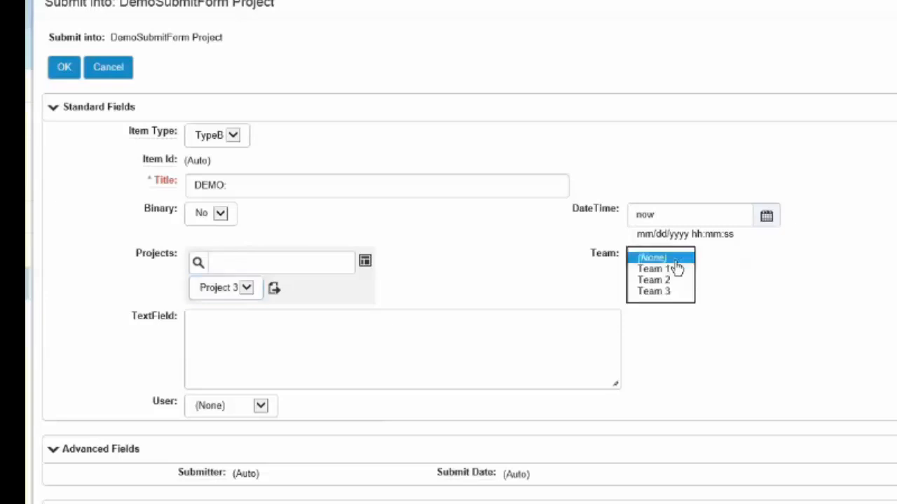
click(665, 292)
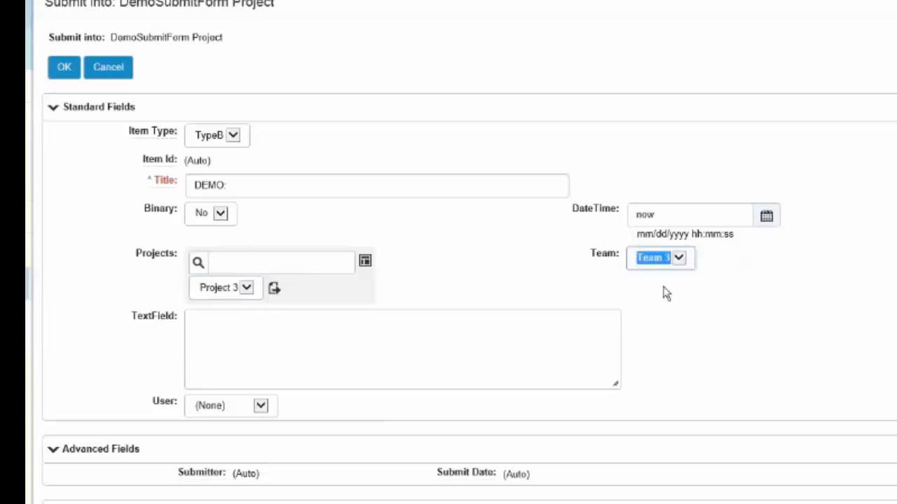
click(260, 408)
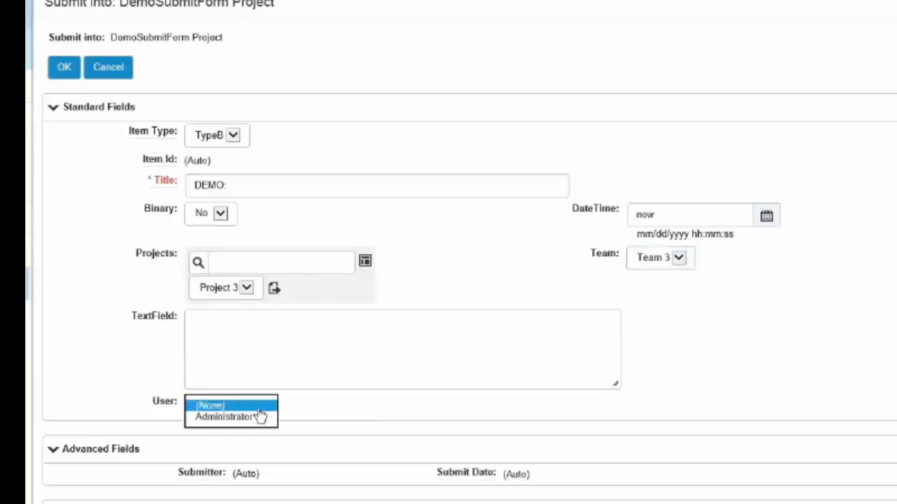
click(255, 422)
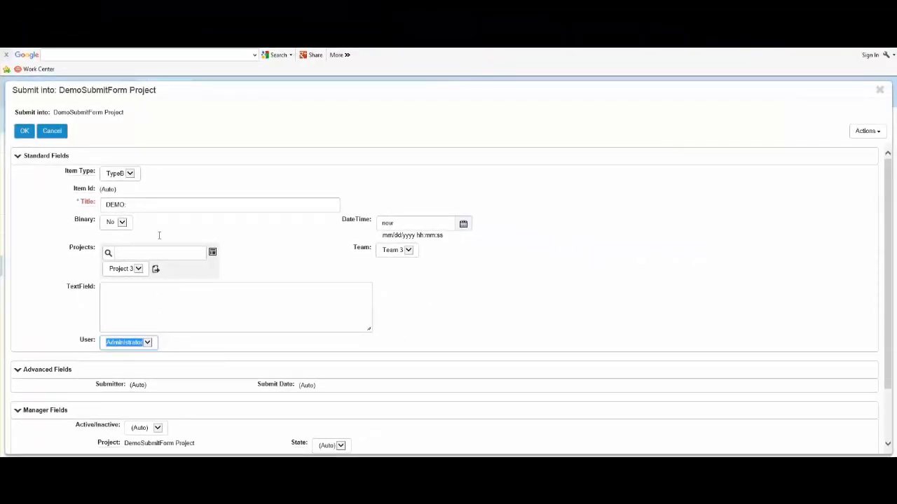
- Add the prefilled submit form to the Quick Links folder under its default name, and close the form
click(875, 136)
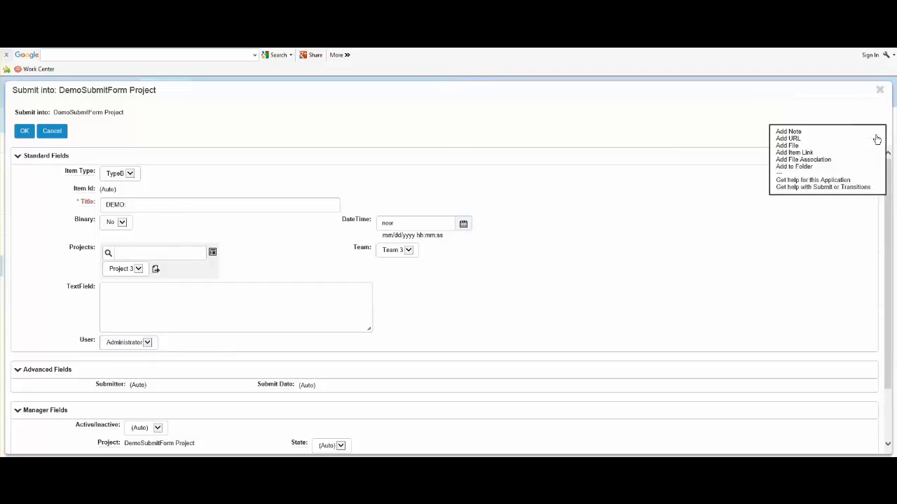
click(794, 167)
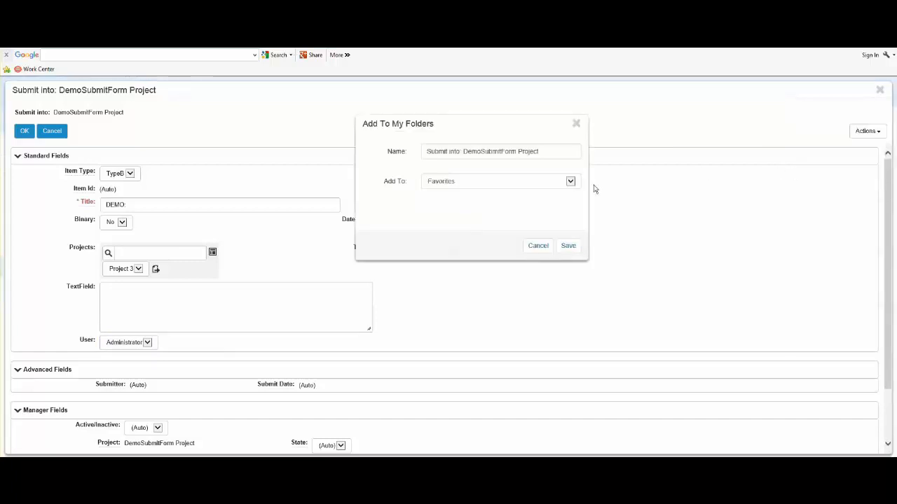
click(569, 183)
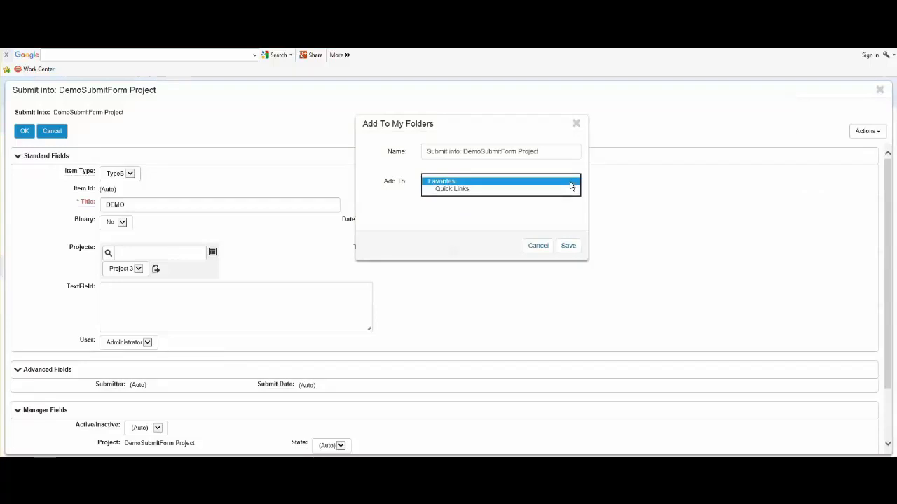
click(463, 191)
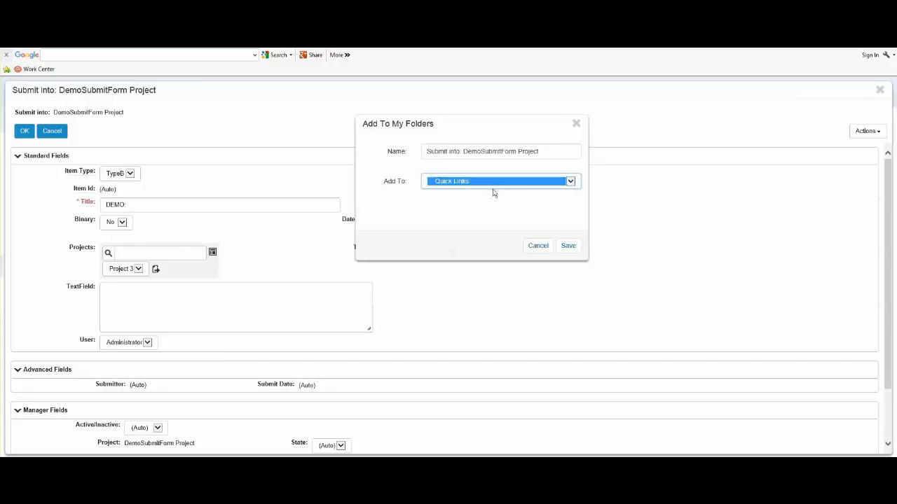
click(568, 246)
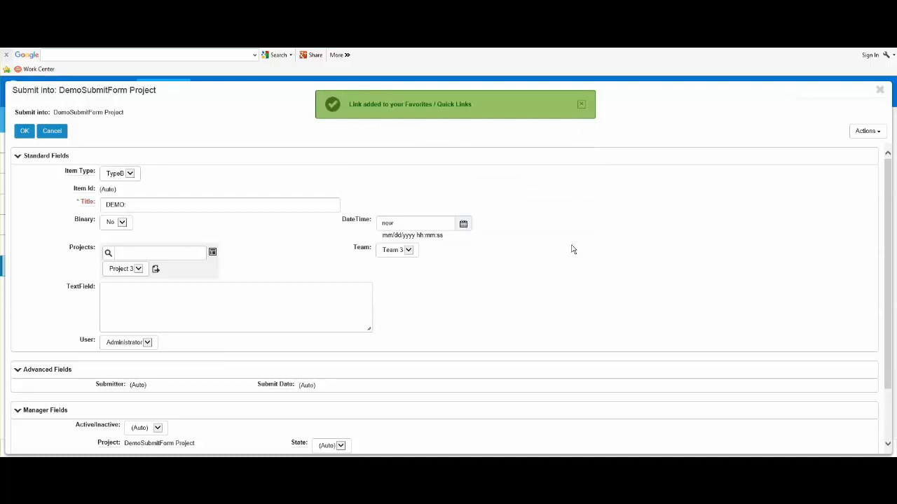
click(880, 94)
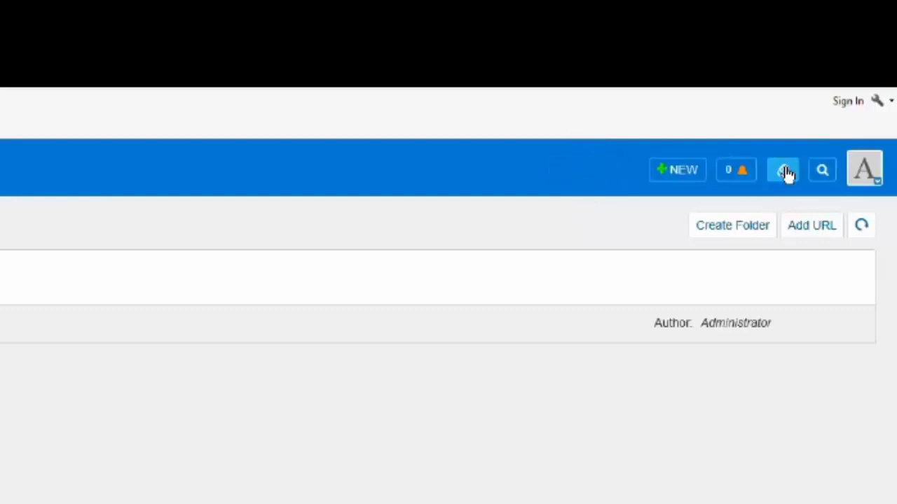
- Open the saved DemoSubmitForm link from the header's quick links to check its prefilled values, and close the form
click(785, 172)
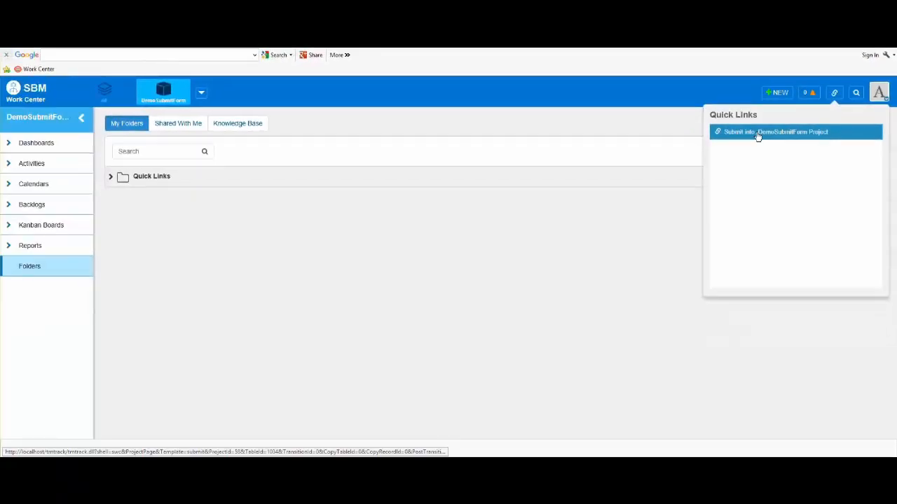
click(643, 245)
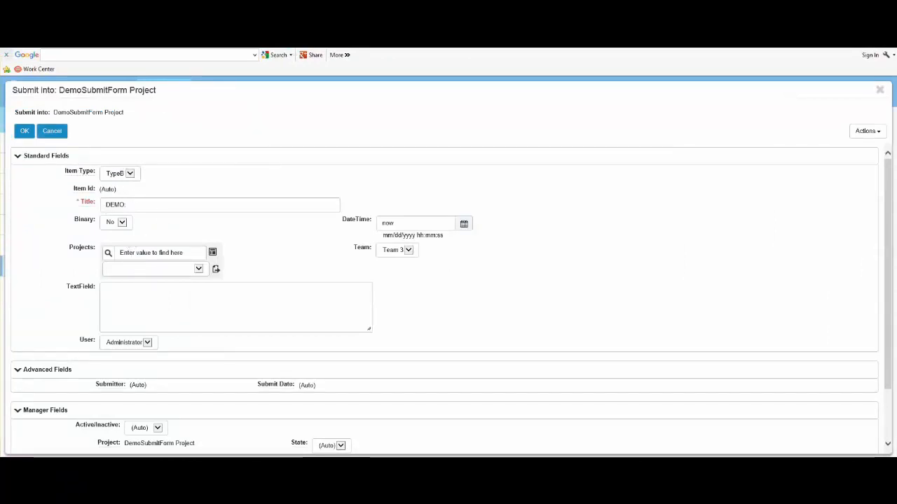
click(881, 92)
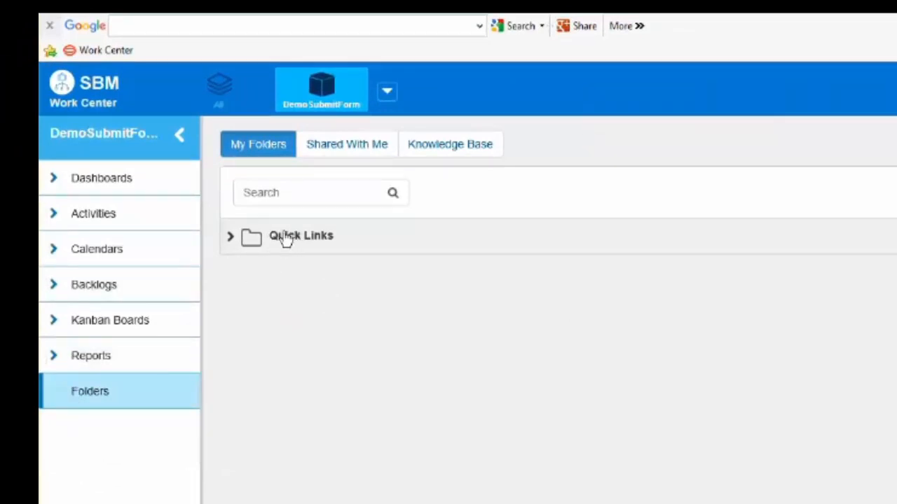
- Expand the Quick Links folder in My Folders, open its saved submit link to check the form, and close it
click(231, 238)
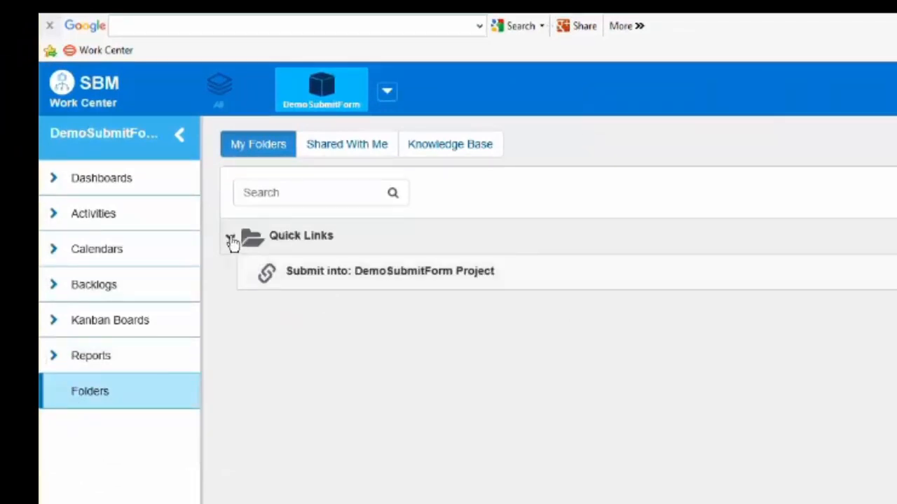
click(352, 274)
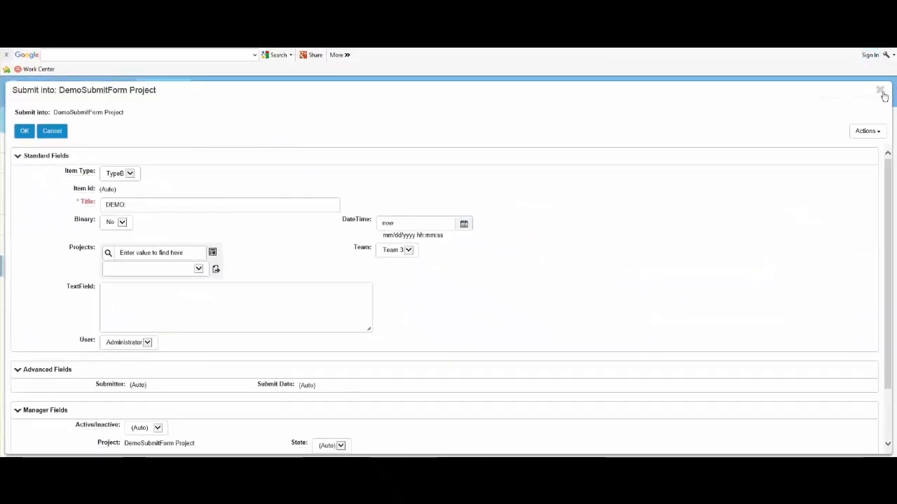
click(881, 92)
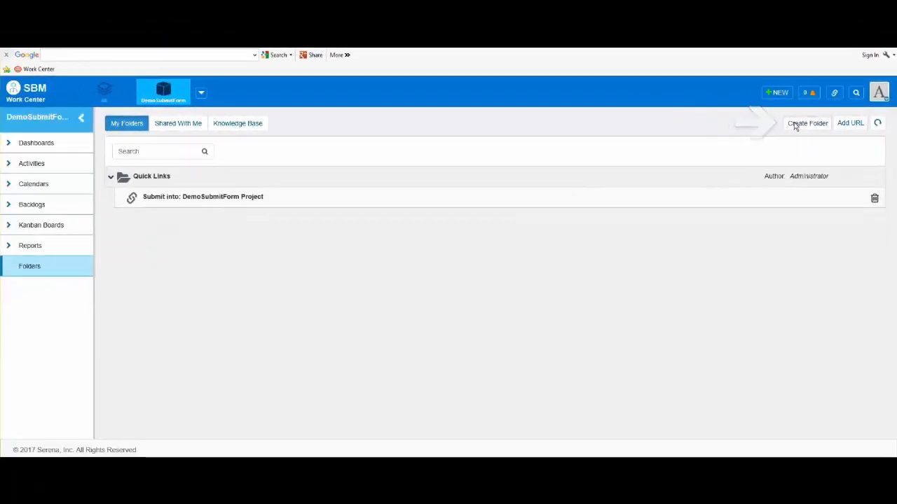
- Create a folder named "Team Folder" that is shared with the Everyone group as Viewer
click(795, 124)
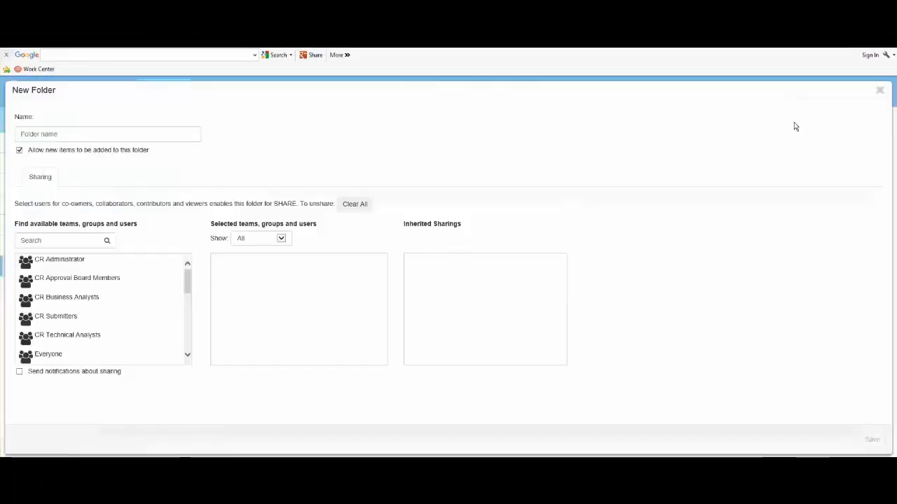
click(148, 138)
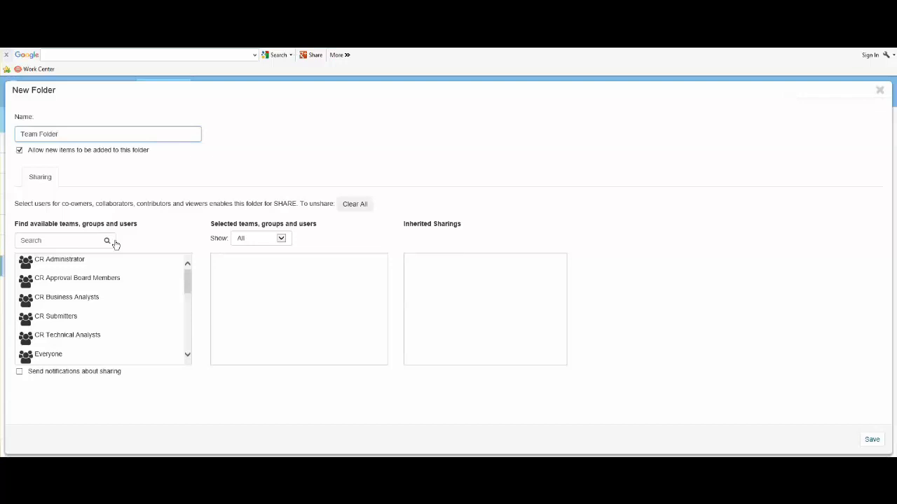
drag(186, 280, 185, 283)
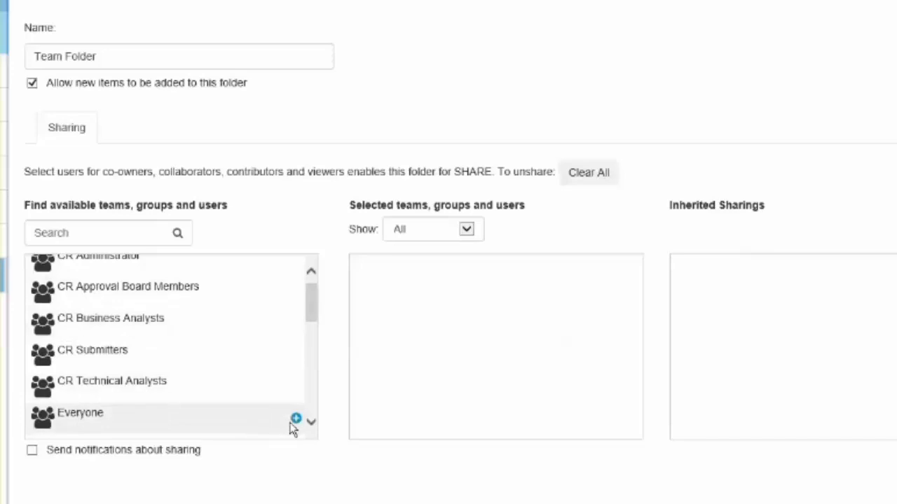
click(297, 421)
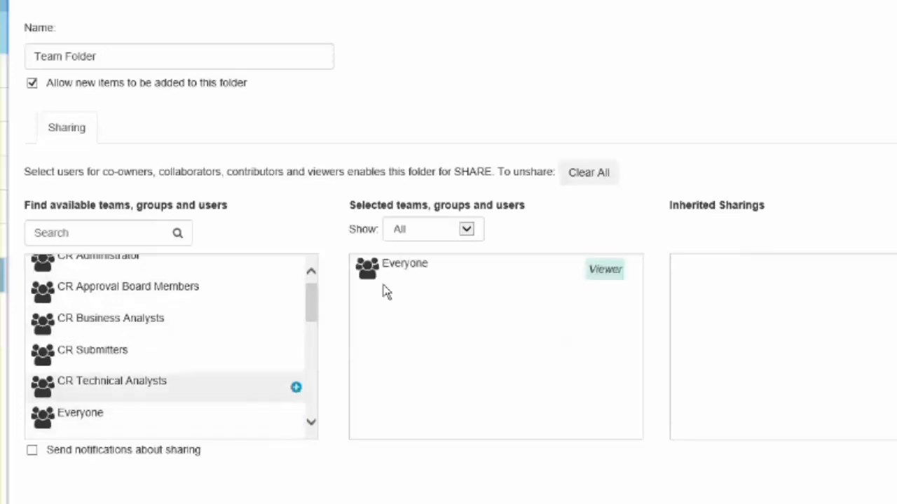
click(604, 273)
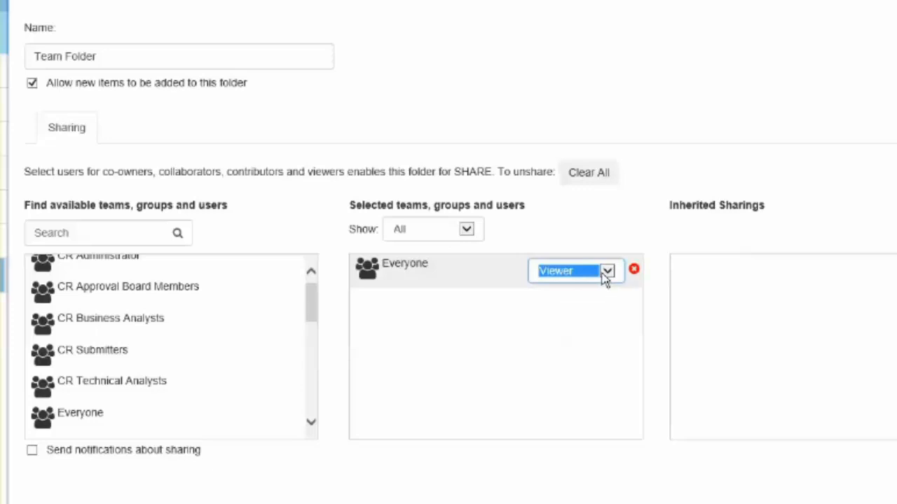
click(606, 277)
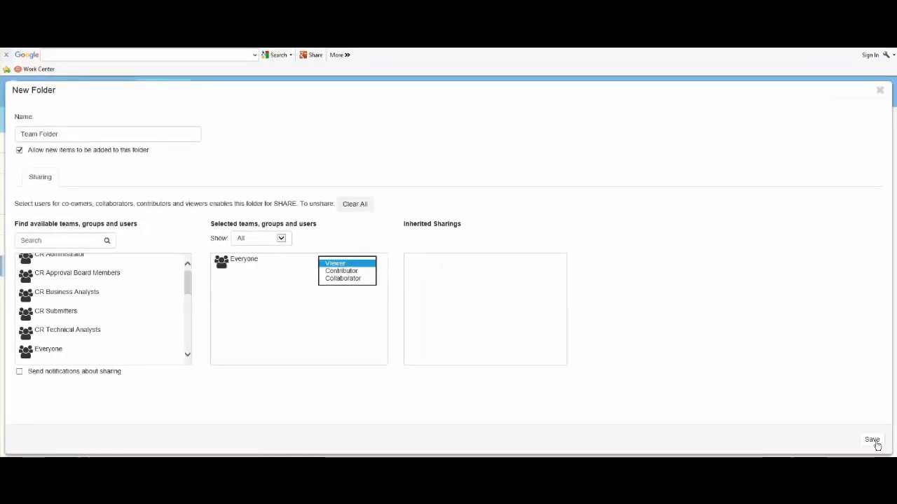
click(873, 441)
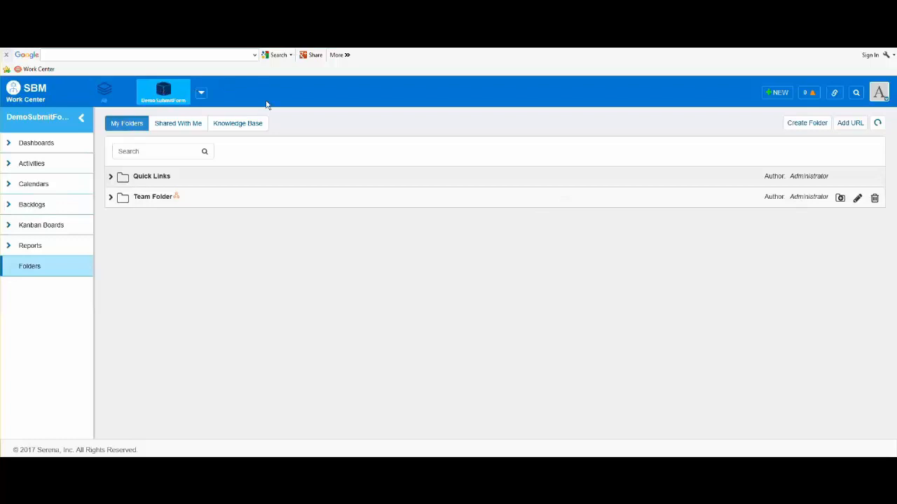
- Check the folders shared with this account, and return to the personal folders
click(184, 130)
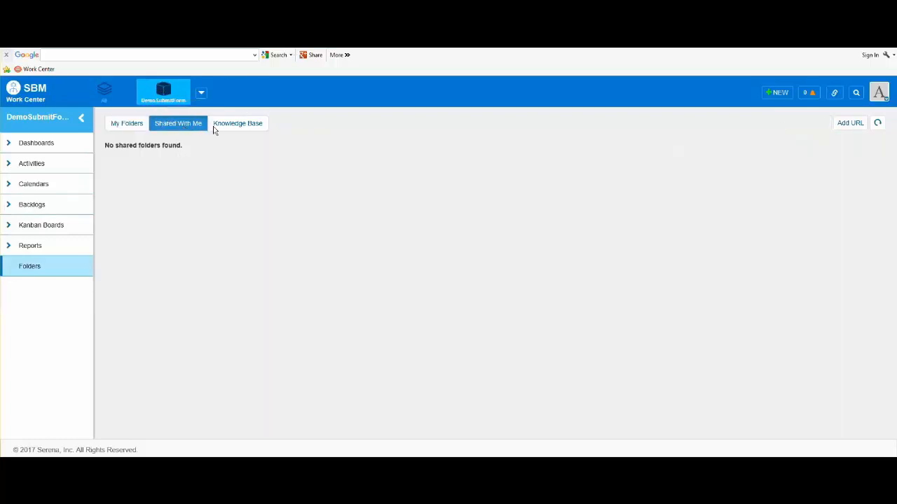
click(126, 126)
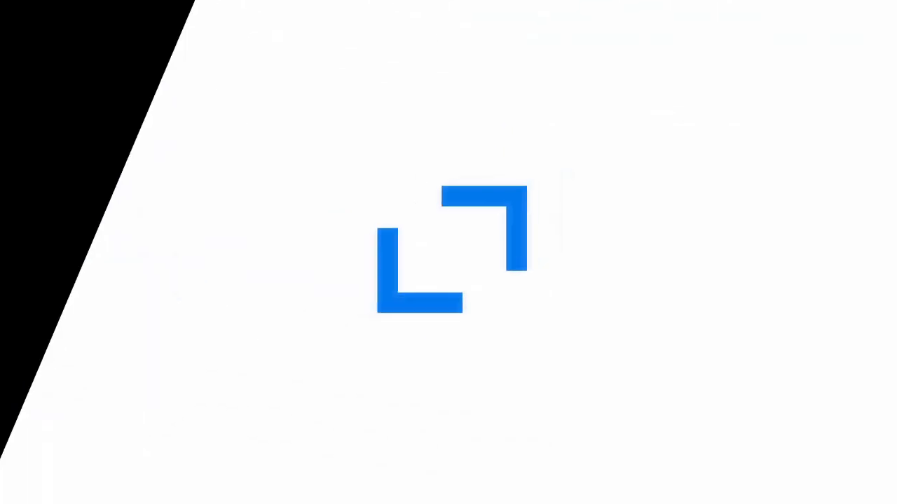